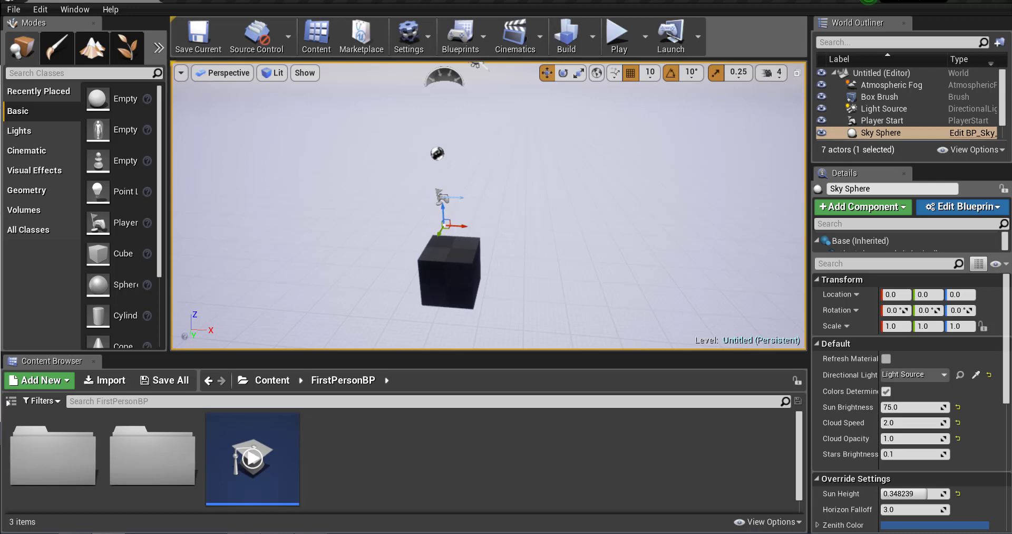
Switch to the browser and open the Download Unreal page from the "unreal engine 4 download" search results.
{"action": "left_click_drag", "start_coordinate": [395, 154], "coordinate": [461, 1]}
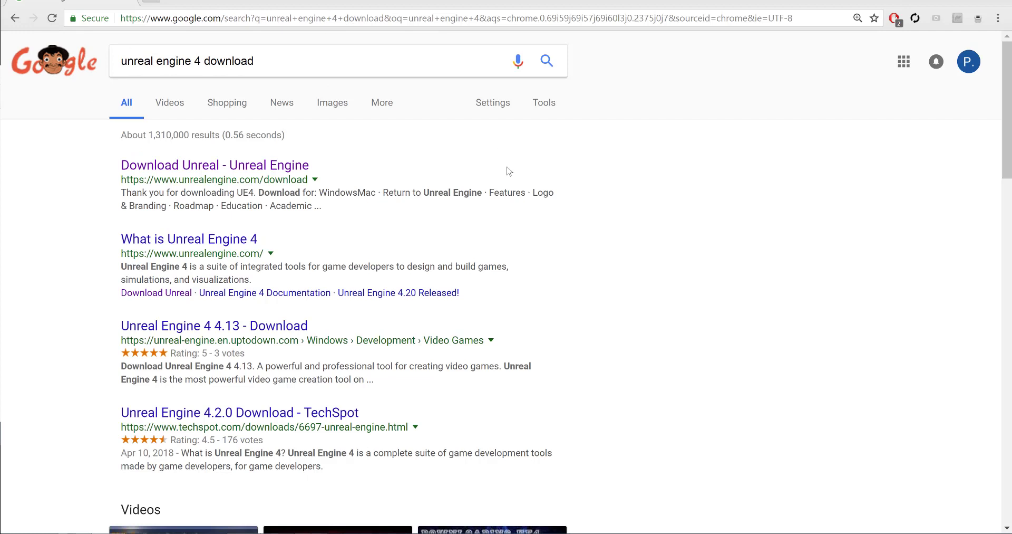
{"action": "left_click", "coordinate": [208, 167]}
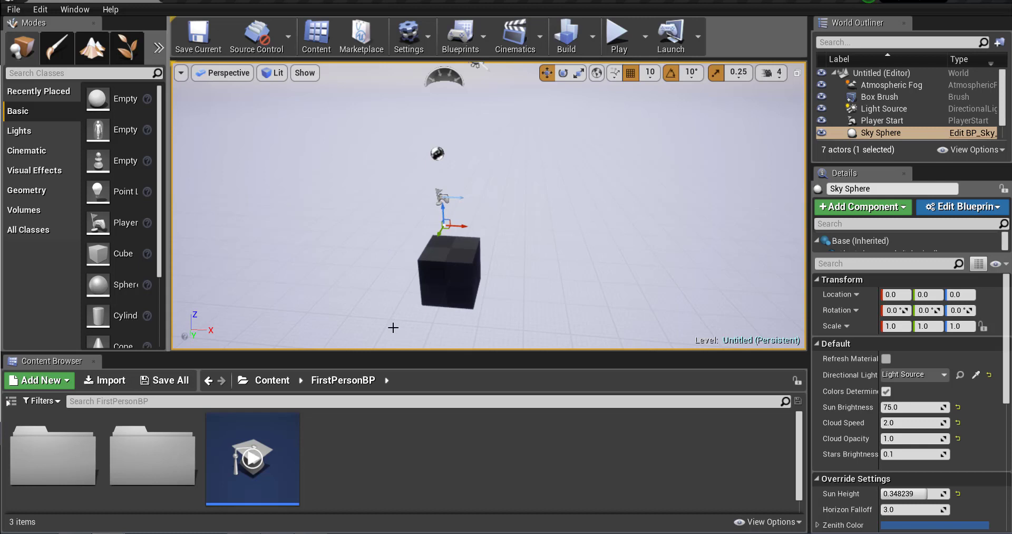
Create a new level from the Default template without saving the current untitled level.
{"action": "left_click", "coordinate": [14, 10]}
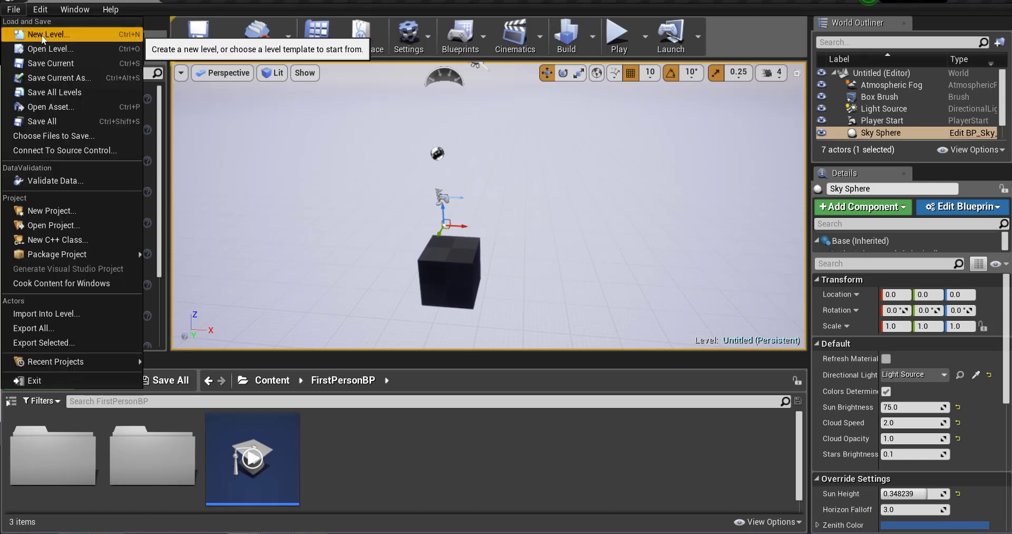
{"action": "left_click", "coordinate": [43, 35]}
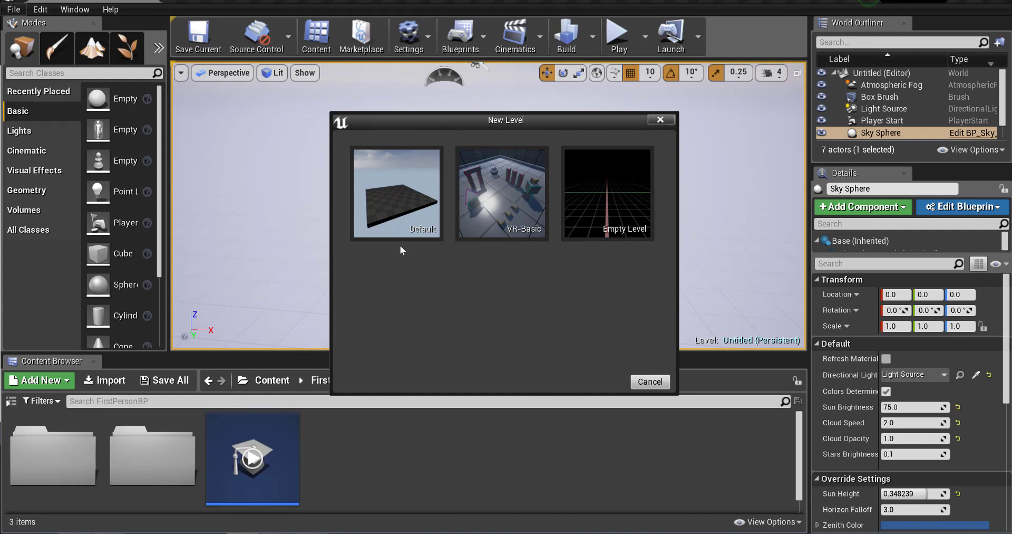
{"action": "left_click", "coordinate": [402, 205]}
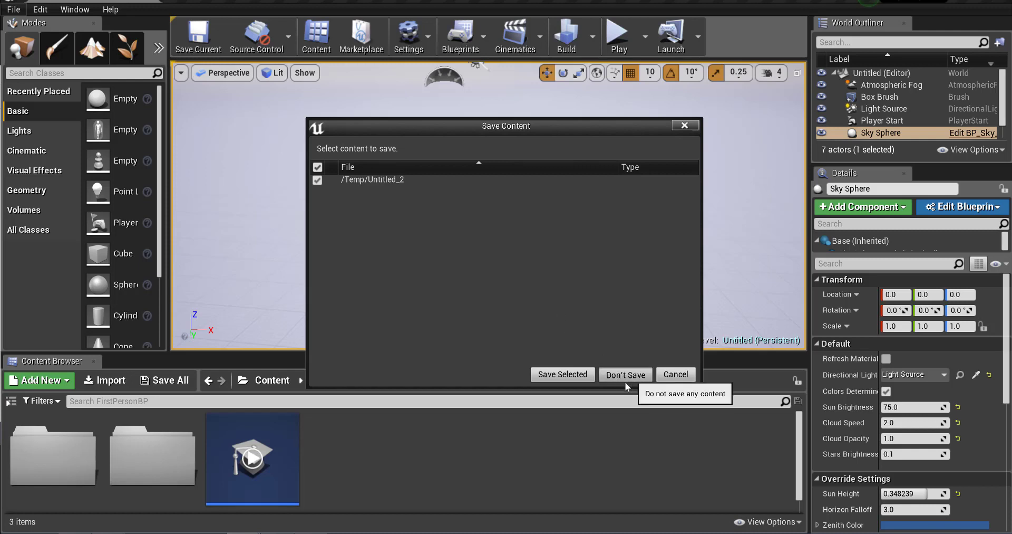
{"action": "left_click", "coordinate": [645, 376]}
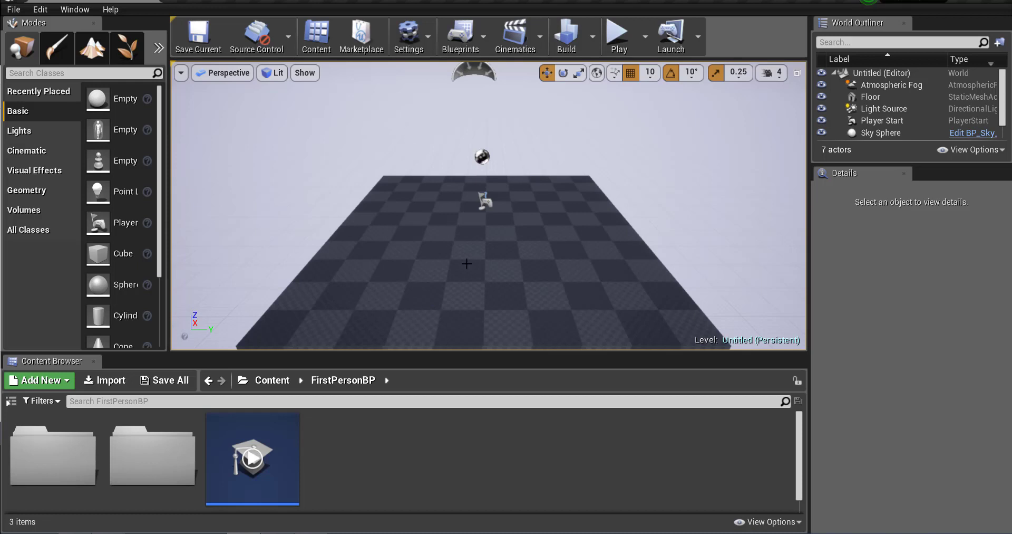
Examine the new level's floor, player start and sky objects from several distances and angles.
{"action": "scroll", "coordinate": [466, 181], "scroll_direction": "up", "scroll_amount": 2}
{"action": "scroll", "coordinate": [476, 199], "scroll_direction": "down", "scroll_amount": 4}
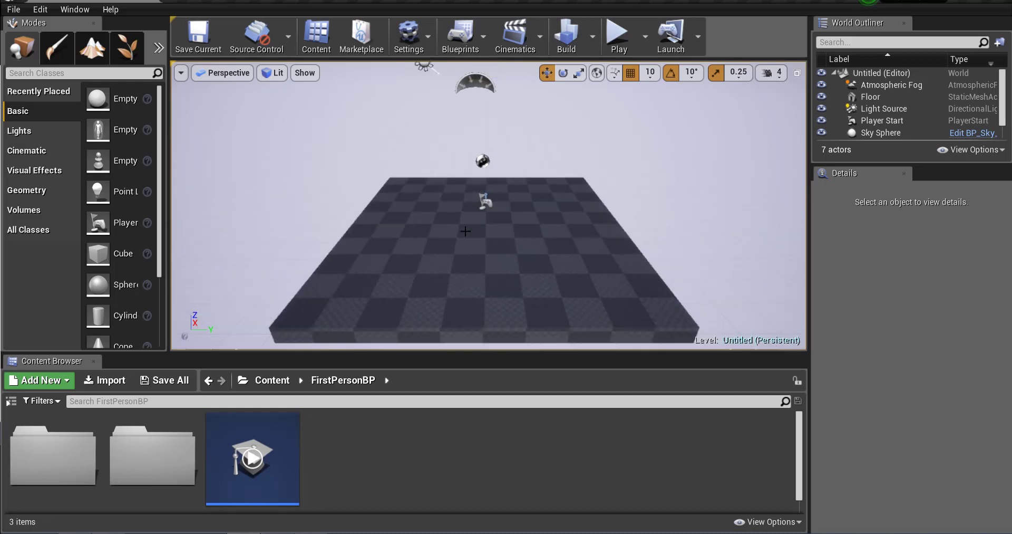
{"action": "scroll", "coordinate": [469, 200], "scroll_direction": "up", "scroll_amount": 6}
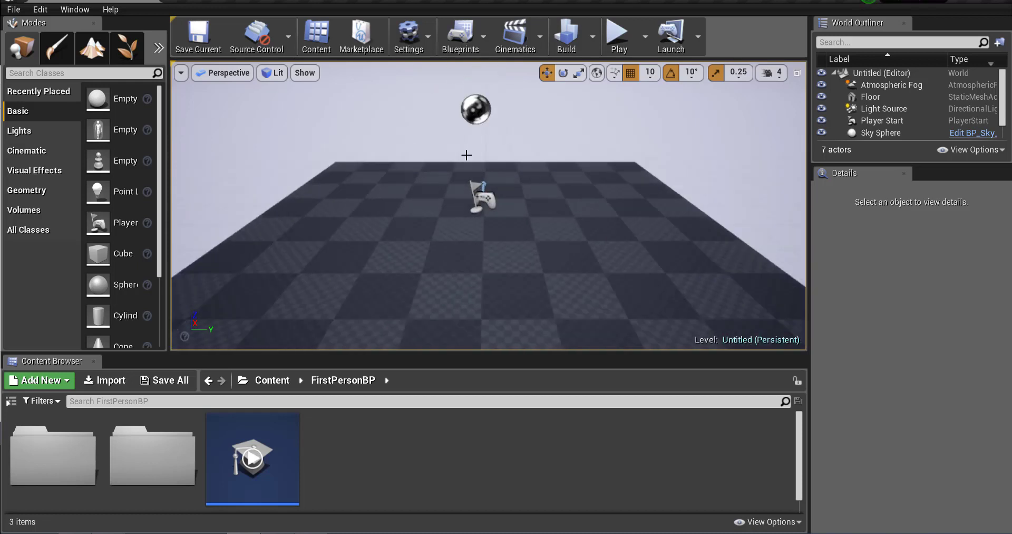
{"action": "scroll", "coordinate": [457, 196], "scroll_direction": "down", "scroll_amount": 3}
{"action": "scroll", "coordinate": [452, 206], "scroll_direction": "down", "scroll_amount": 2}
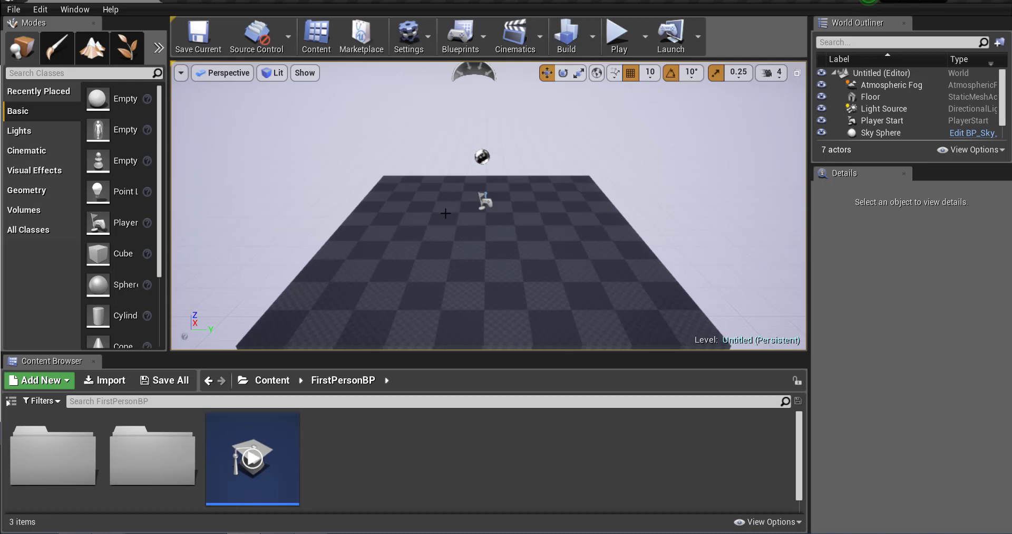
{"action": "right_click_drag", "start_coordinate": [445, 213], "coordinate": [585, 232]}
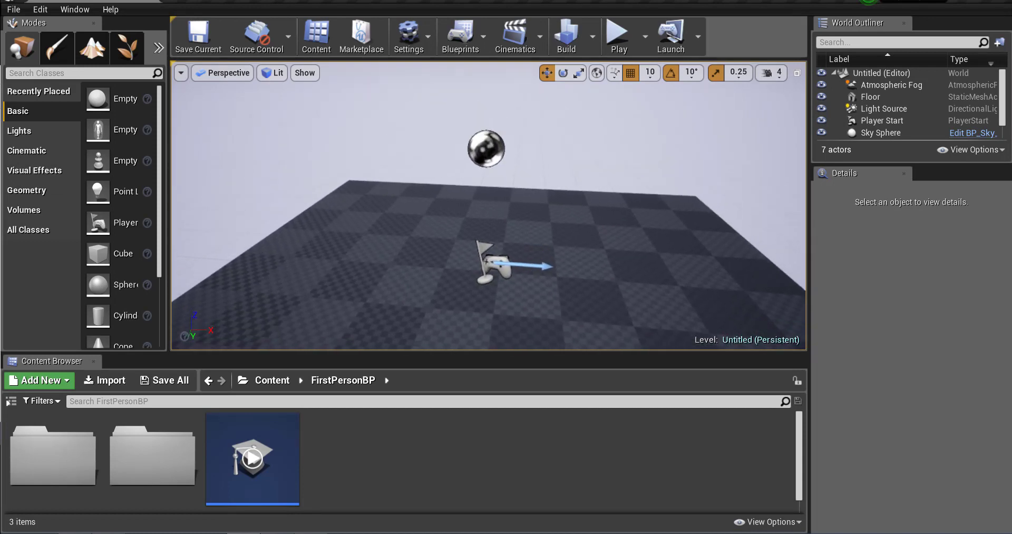
{"action": "left_click_drag", "start_coordinate": [488, 219], "coordinate": [473, 264]}
{"action": "right_click_drag", "start_coordinate": [473, 263], "coordinate": [432, 195]}
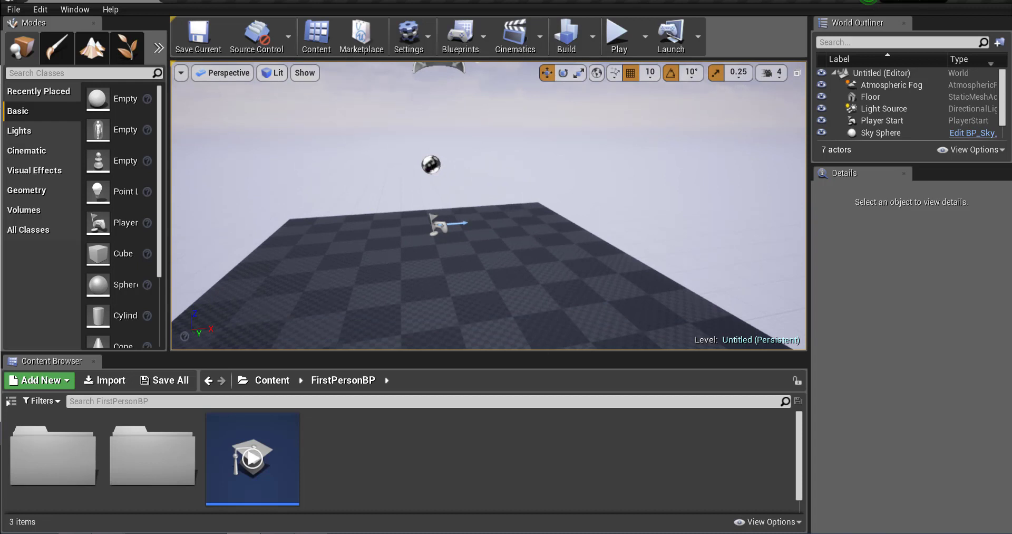
{"action": "right_click_drag", "start_coordinate": [433, 195], "coordinate": [534, 232]}
{"action": "right_click_drag", "start_coordinate": [470, 224], "coordinate": [463, 220]}
{"action": "key", "text": "w"}
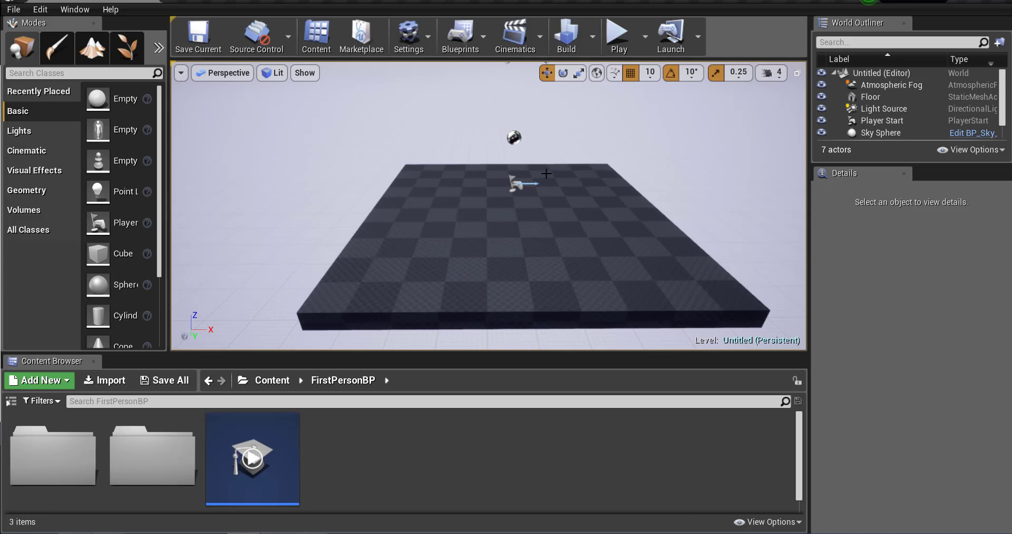
Play the level in the editor viewport and fire the first-person character's gun several times.
{"action": "left_click", "coordinate": [618, 42]}
{"action": "left_click", "coordinate": [561, 229]}
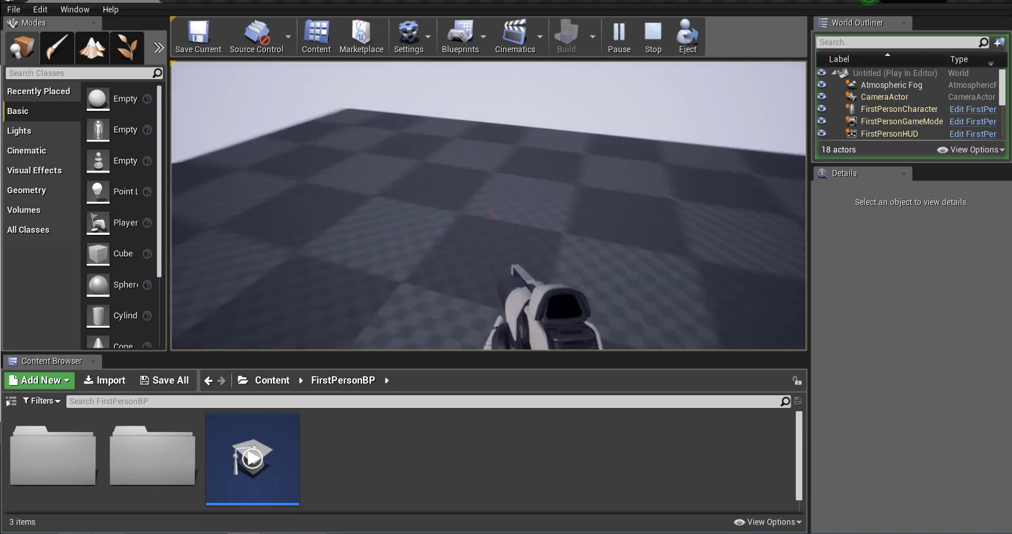
{"action": "left_click", "coordinate": [490, 213]}
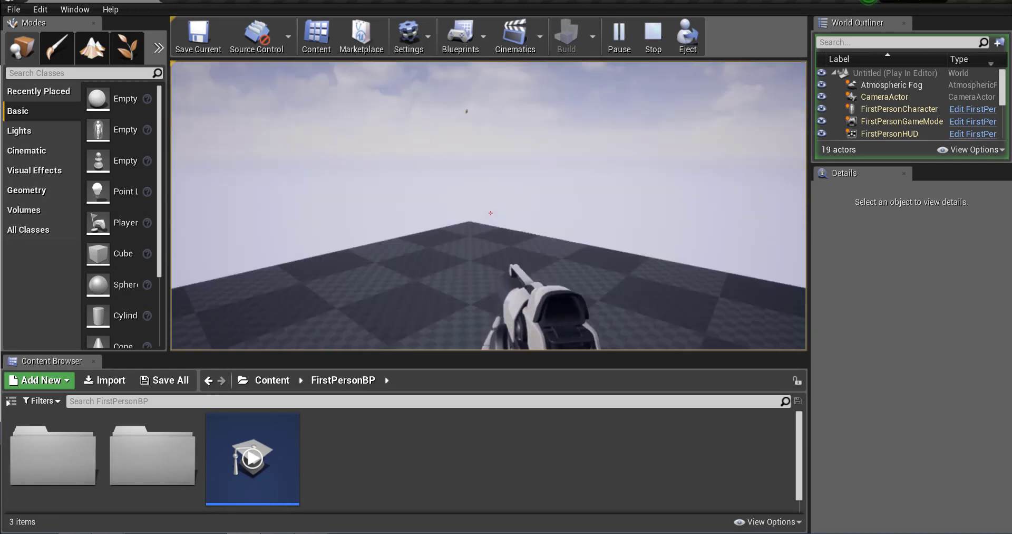
{"action": "left_click", "coordinate": [490, 213]}
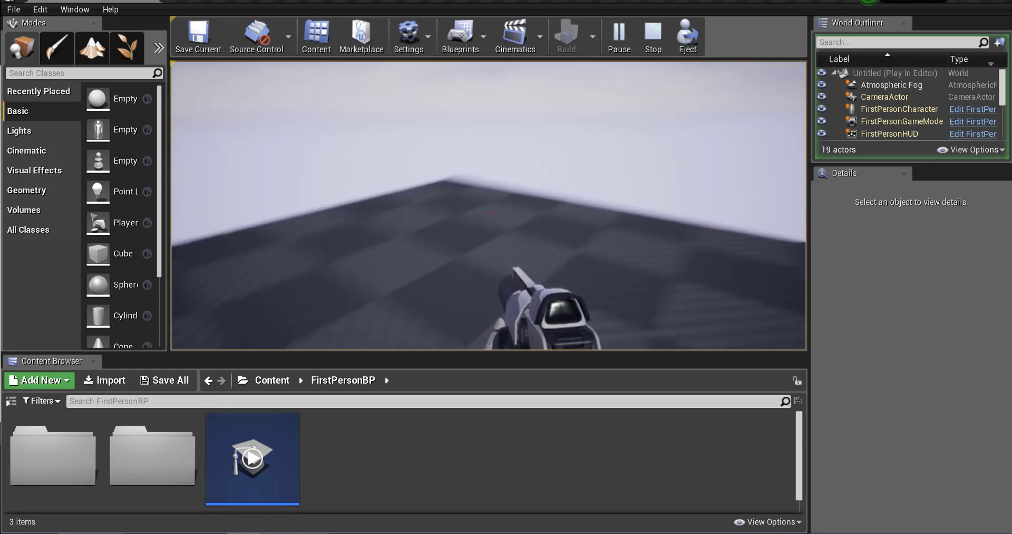
{"action": "left_click", "coordinate": [490, 213]}
Walk the character around the floor and off its edge, look up at the floor, and end the play session.
{"action": "key", "text": "w"}
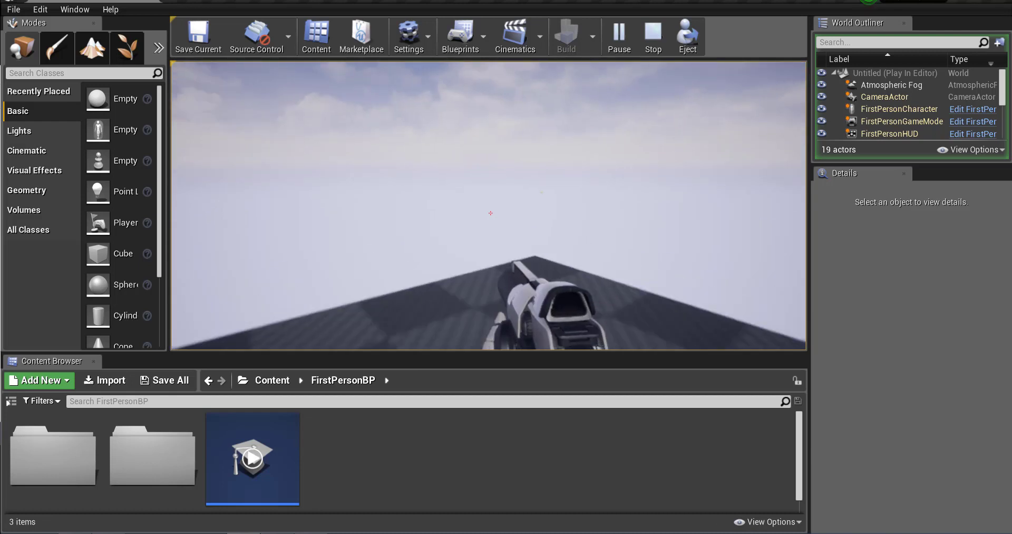
{"action": "key", "text": "s"}
{"action": "key", "text": "w"}
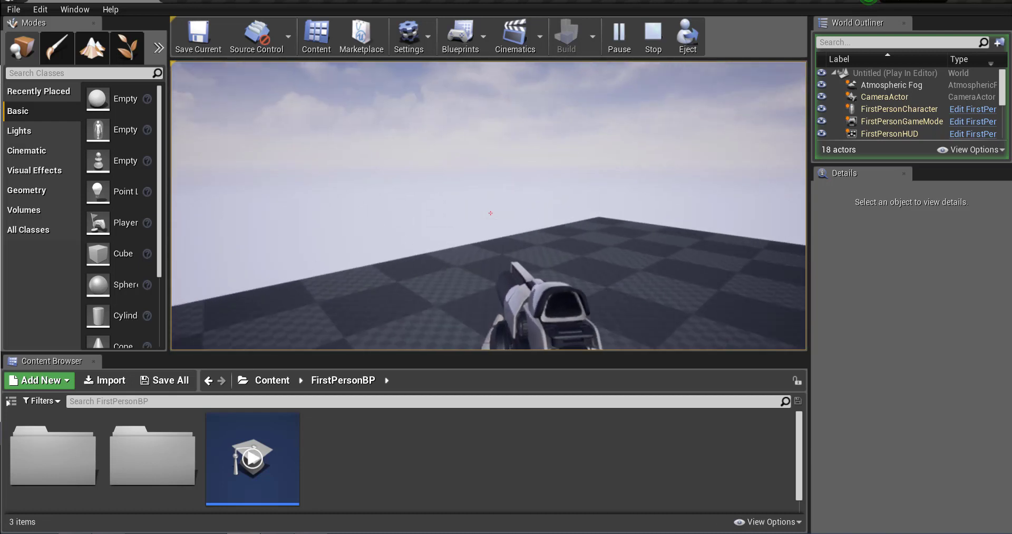
{"action": "key", "text": "w"}
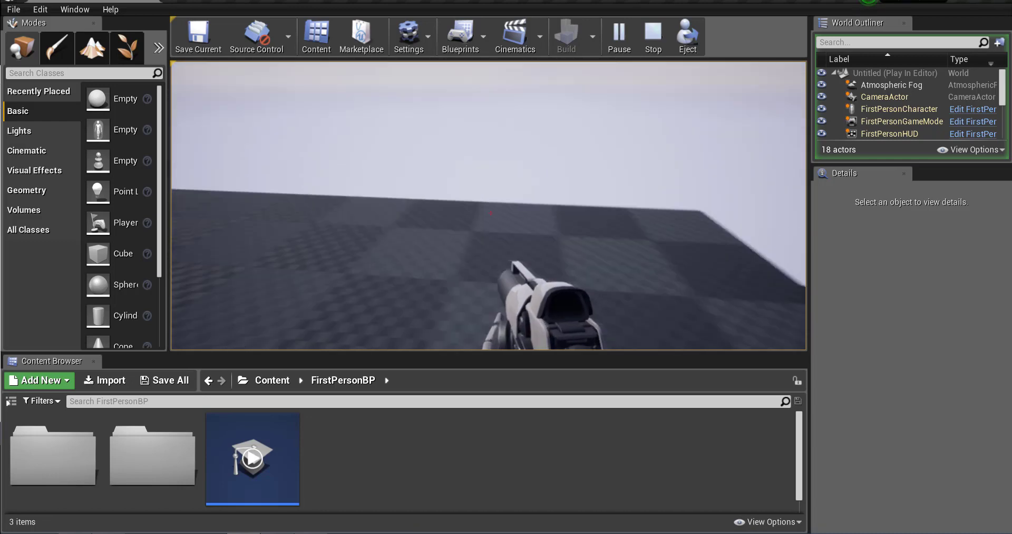
{"action": "key", "text": "w"}
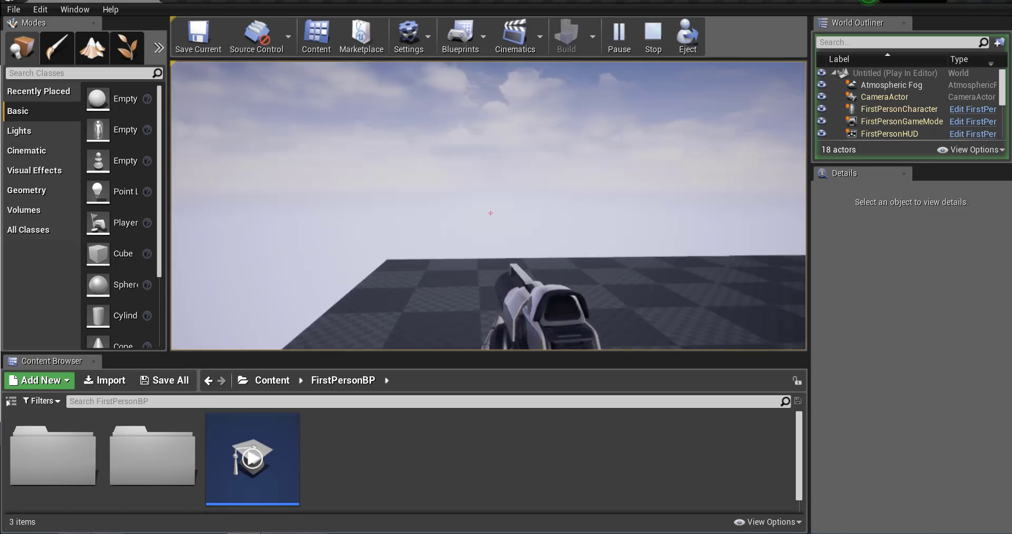
{"action": "key", "text": "w"}
{"action": "key", "text": "w"}
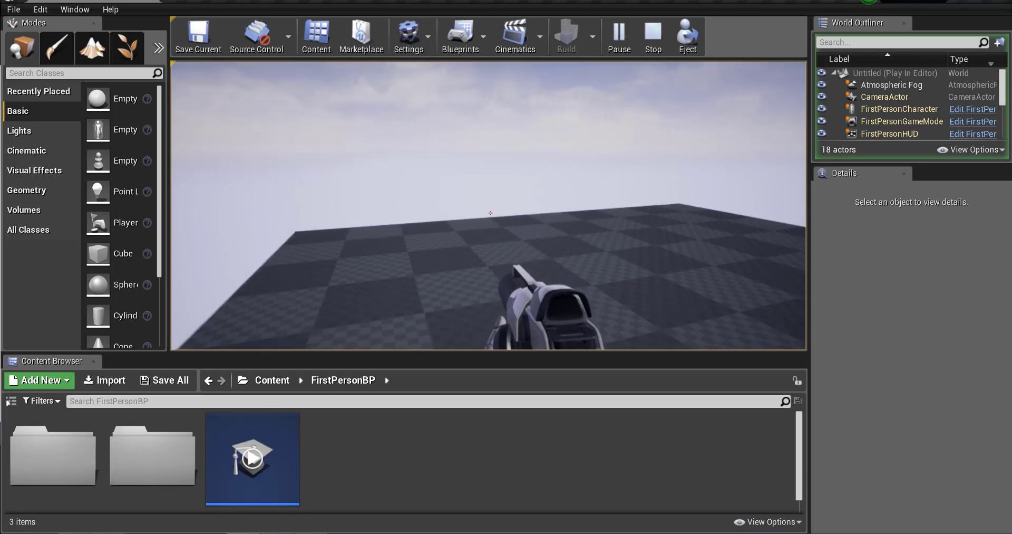
{"action": "key", "text": "w"}
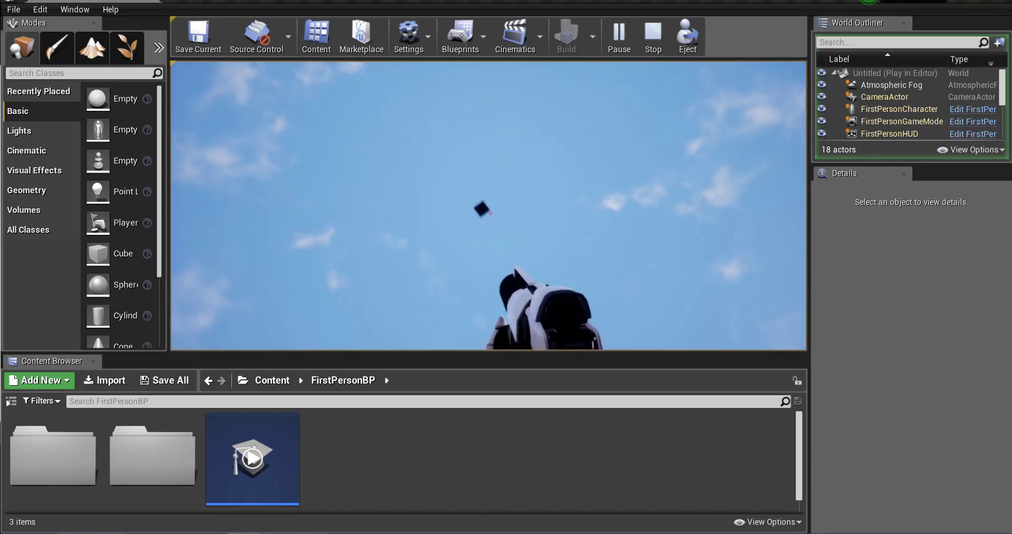
{"action": "key", "text": "Escape"}
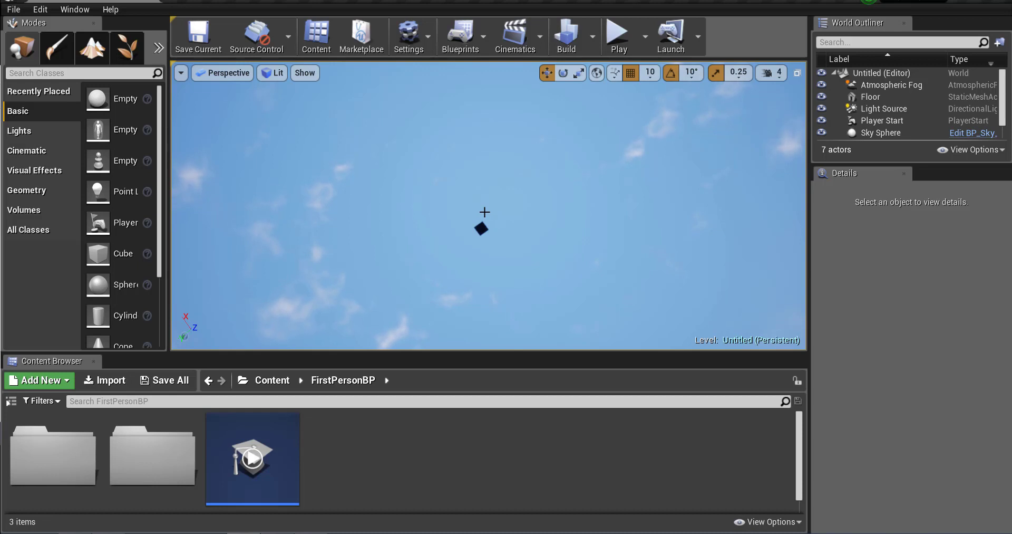
Delete the Floor mesh from the level.
{"action": "right_click_drag", "start_coordinate": [488, 205], "coordinate": [468, 205]}
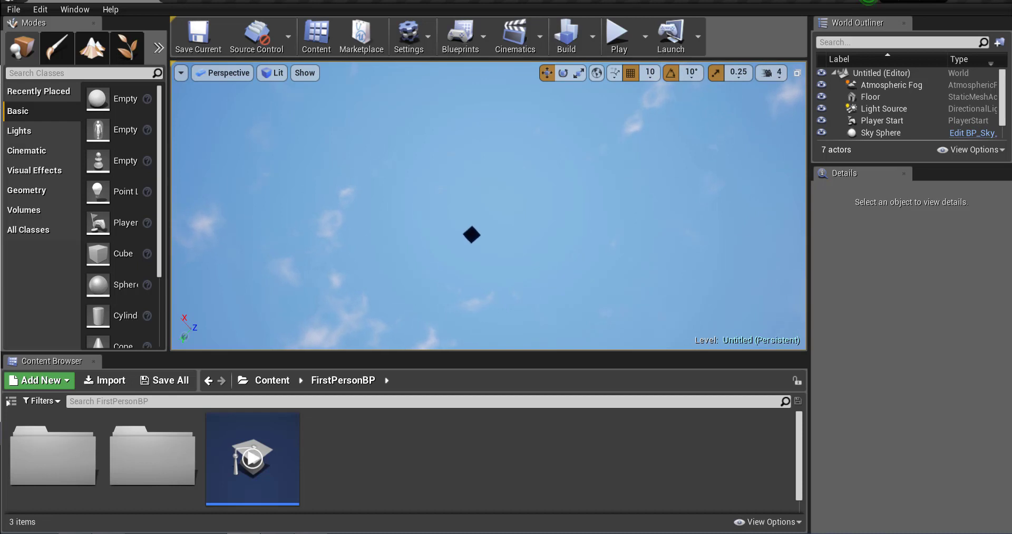
{"action": "right_click_drag", "start_coordinate": [467, 205], "coordinate": [464, 205]}
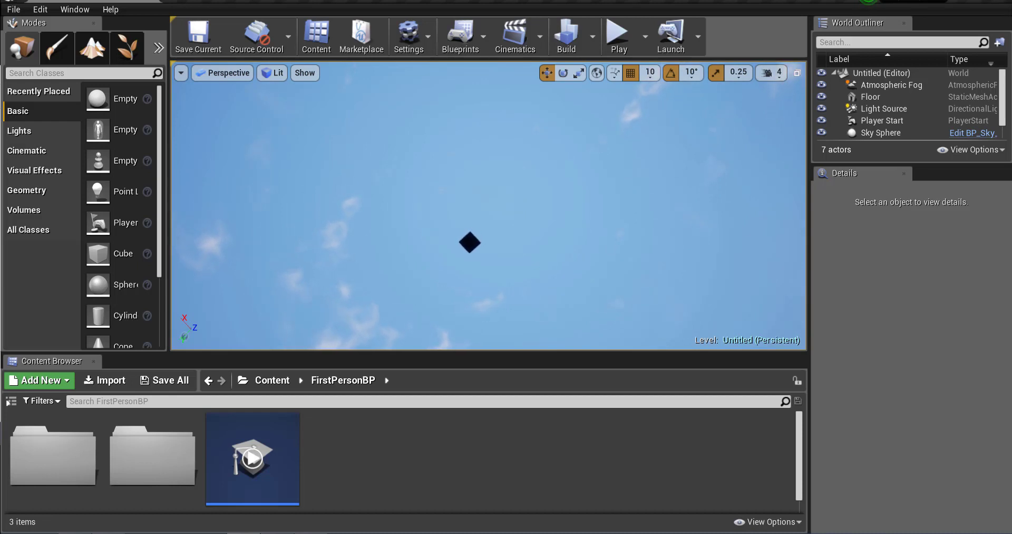
{"action": "right_click_drag", "start_coordinate": [464, 205], "coordinate": [452, 205]}
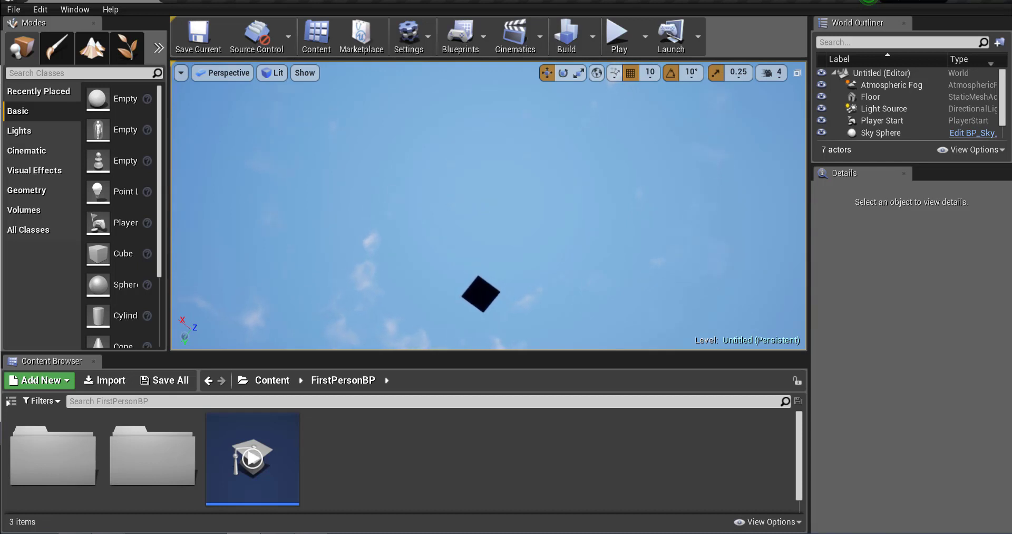
{"action": "mouse_move", "coordinate": [453, 205]}
{"action": "right_mouse_down"}
{"action": "mouse_move", "coordinate": [446, 189]}
{"action": "mouse_move", "coordinate": [456, 200]}
{"action": "mouse_move", "coordinate": [448, 191]}
{"action": "mouse_move", "coordinate": [447, 226]}
{"action": "right_mouse_up"}
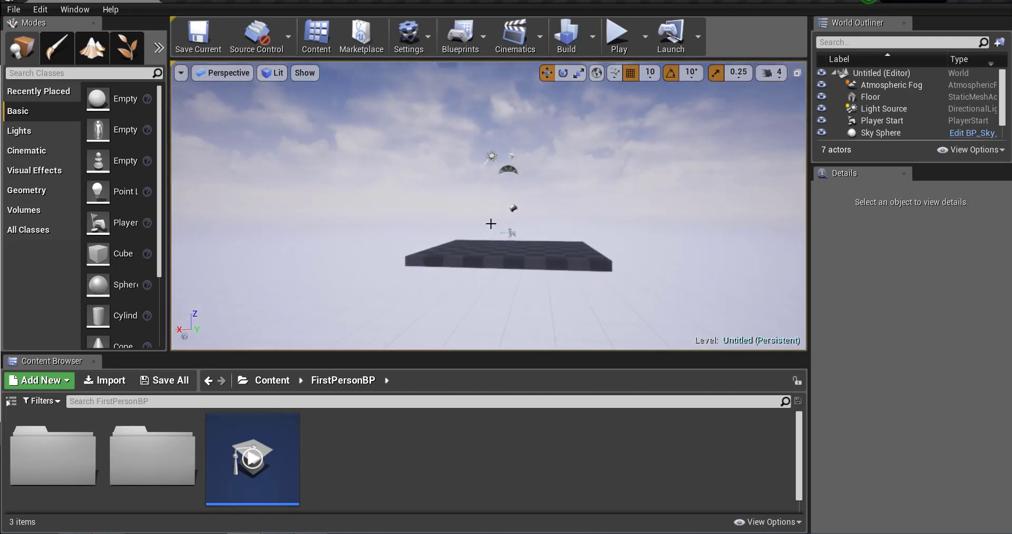
{"action": "left_click_drag", "start_coordinate": [505, 226], "coordinate": [504, 180]}
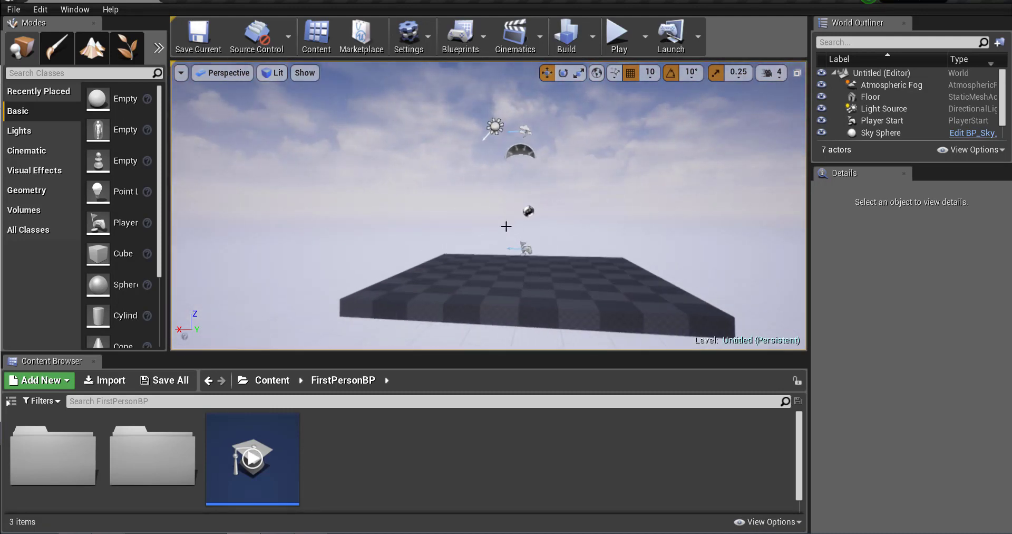
{"action": "middle_click_drag", "start_coordinate": [506, 226], "coordinate": [555, 241]}
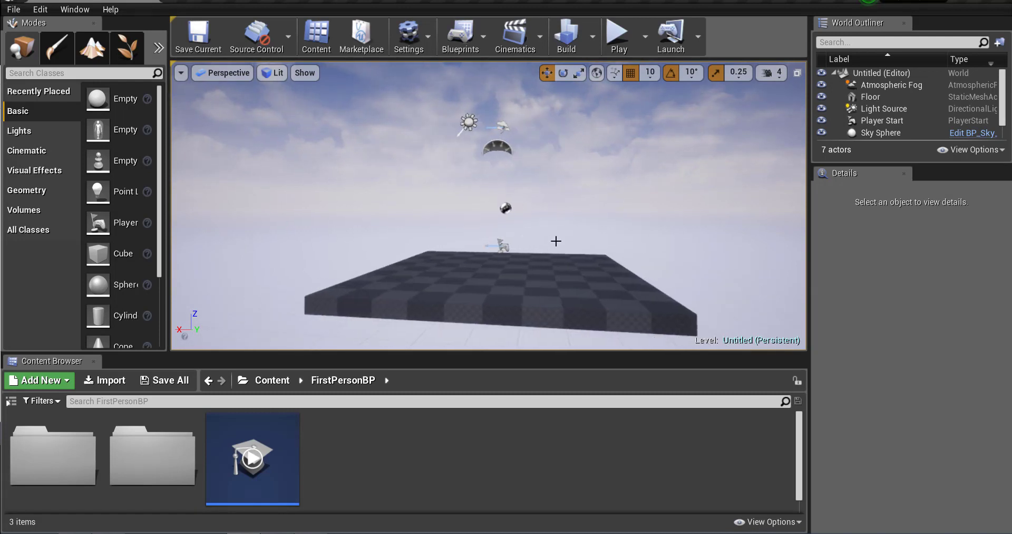
{"action": "mouse_move", "coordinate": [494, 286]}
{"action": "right_mouse_down"}
{"action": "mouse_move", "coordinate": [578, 287]}
{"action": "mouse_move", "coordinate": [494, 287]}
{"action": "right_mouse_up"}
{"action": "left_click", "coordinate": [432, 282]}
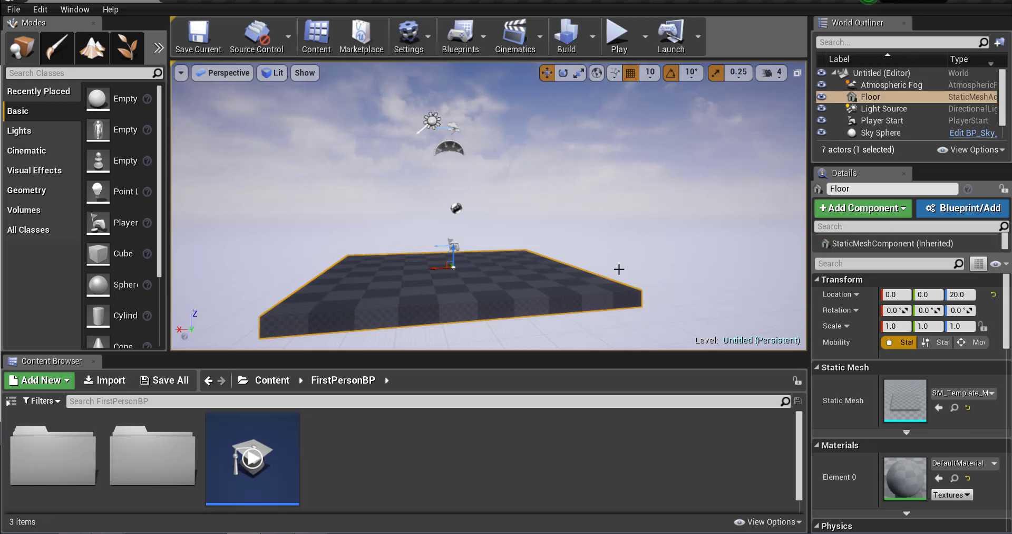
{"action": "key", "text": "Delete"}
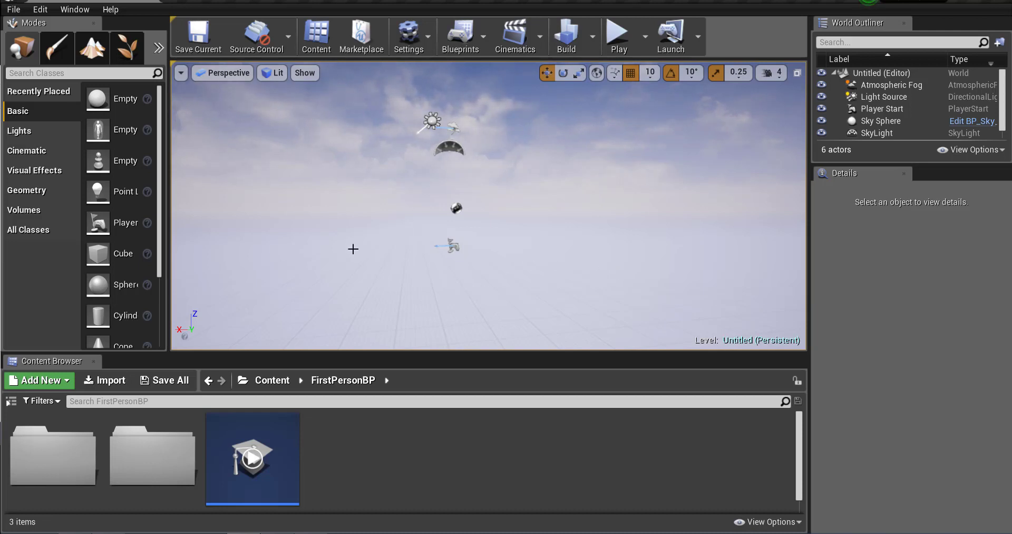
Place an additive Box geometry brush in the level at about X 30, Y -590, Z 170.
{"action": "left_click", "coordinate": [36, 194]}
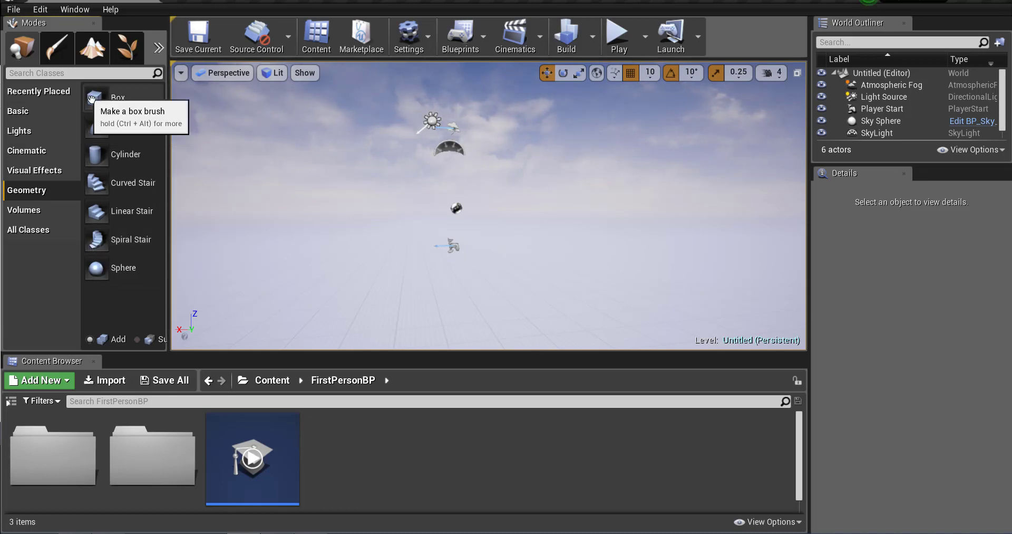
{"action": "mouse_move", "coordinate": [91, 98]}
{"action": "left_mouse_down"}
{"action": "mouse_move", "coordinate": [142, 105]}
{"action": "mouse_move", "coordinate": [227, 180]}
{"action": "mouse_move", "coordinate": [446, 314]}
{"action": "mouse_move", "coordinate": [475, 277]}
{"action": "mouse_move", "coordinate": [479, 291]}
{"action": "mouse_move", "coordinate": [507, 294]}
{"action": "left_mouse_up"}
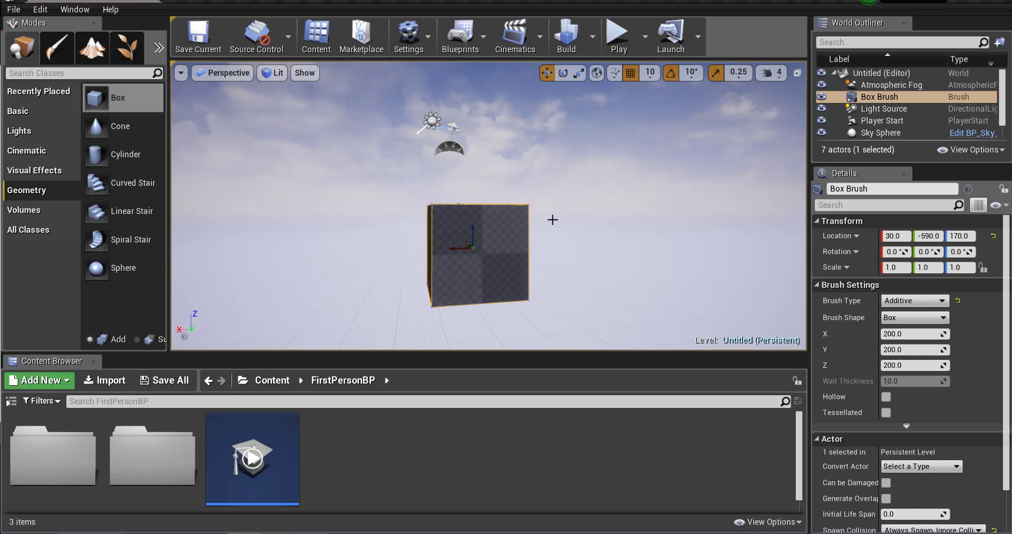
Play the level briefly to test the player start without the floor, and stop the play session.
{"action": "mouse_move", "coordinate": [553, 219]}
{"action": "right_mouse_down"}
{"action": "mouse_move", "coordinate": [781, 220]}
{"action": "mouse_move", "coordinate": [648, 219]}
{"action": "mouse_move", "coordinate": [580, 204]}
{"action": "right_mouse_up"}
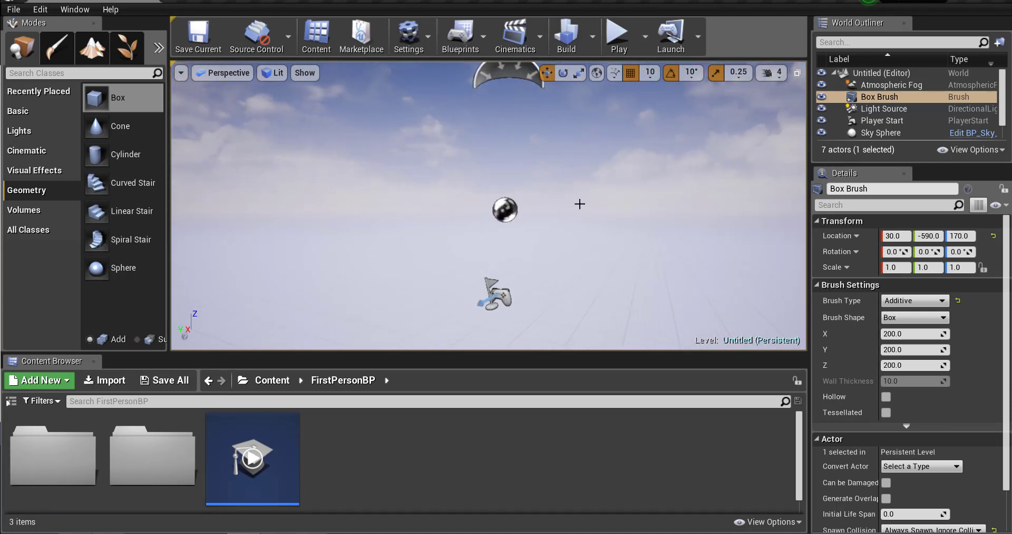
{"action": "left_click", "coordinate": [617, 38]}
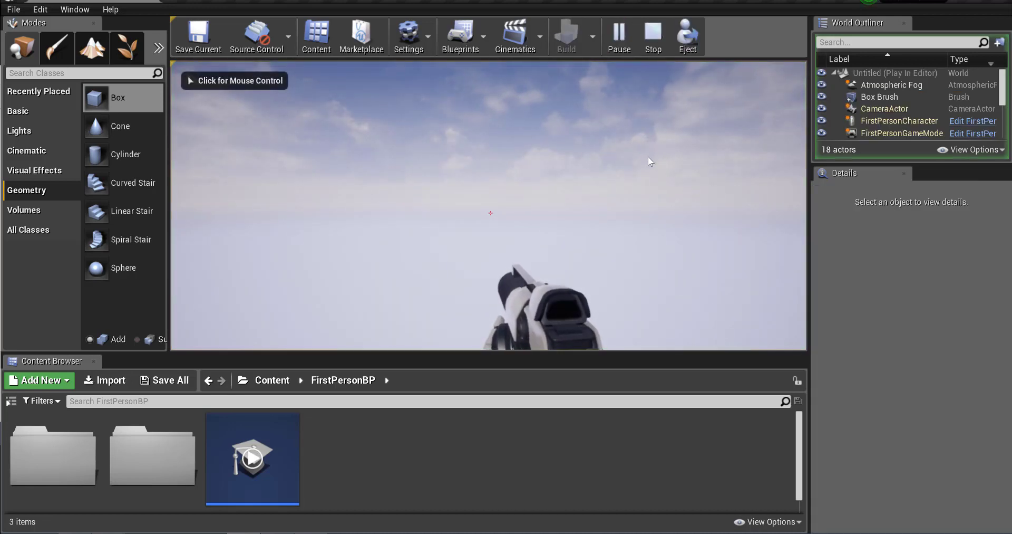
{"action": "key", "text": "Escape"}
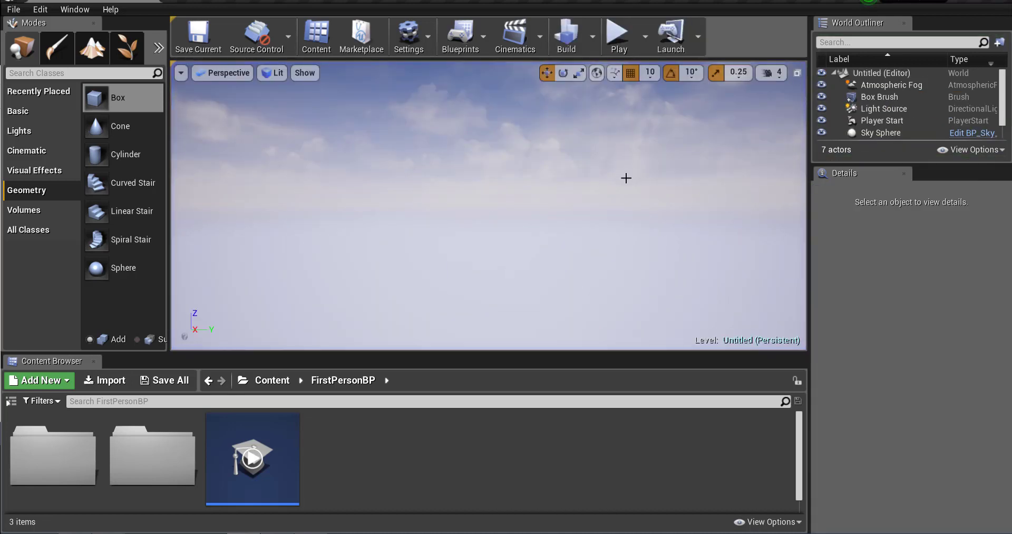
Move the Box Brush directly beneath the Player Start, to about X 20, Y 10, Z -40.
{"action": "right_click_drag", "start_coordinate": [488, 206], "coordinate": [410, 151]}
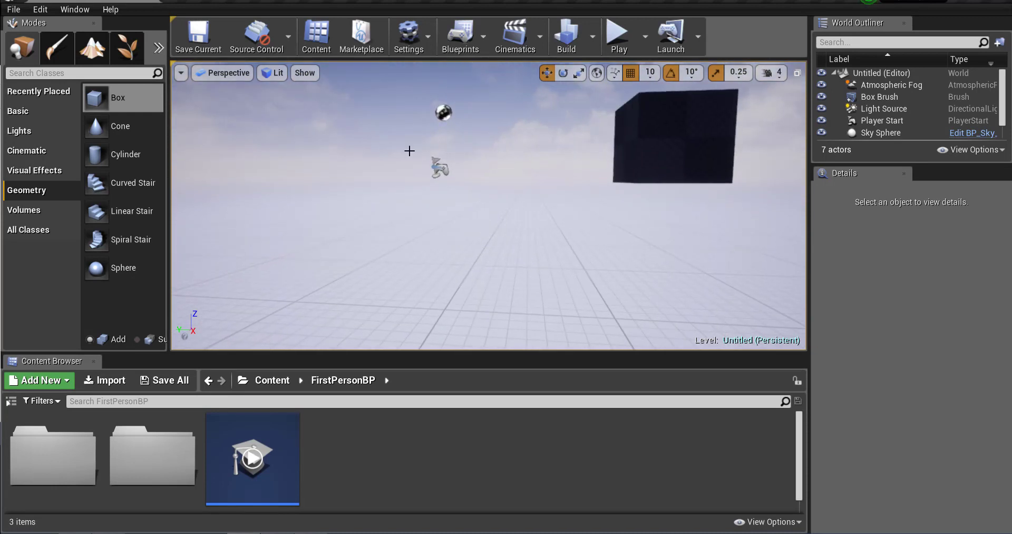
{"action": "left_click", "coordinate": [683, 146]}
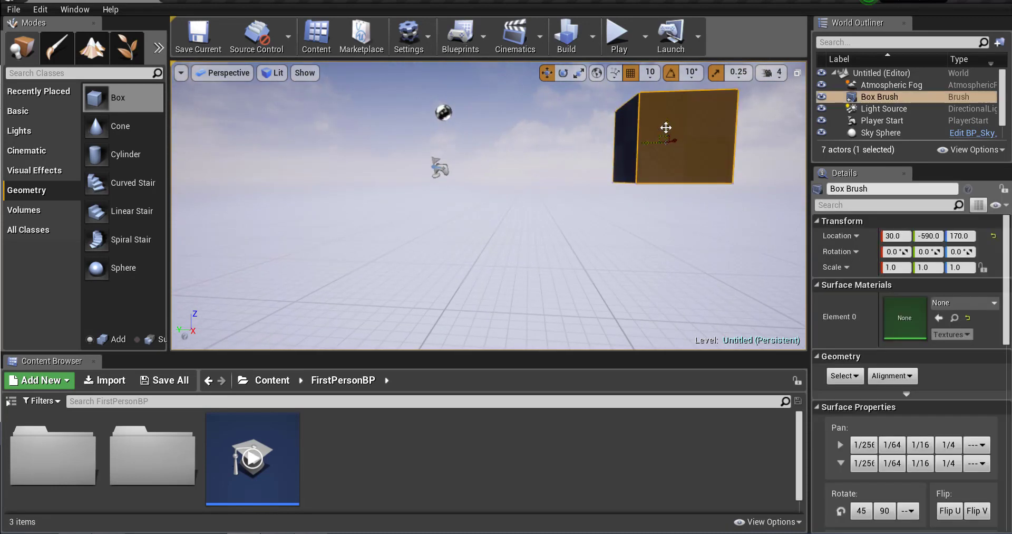
{"action": "right_click_drag", "start_coordinate": [678, 166], "coordinate": [682, 145]}
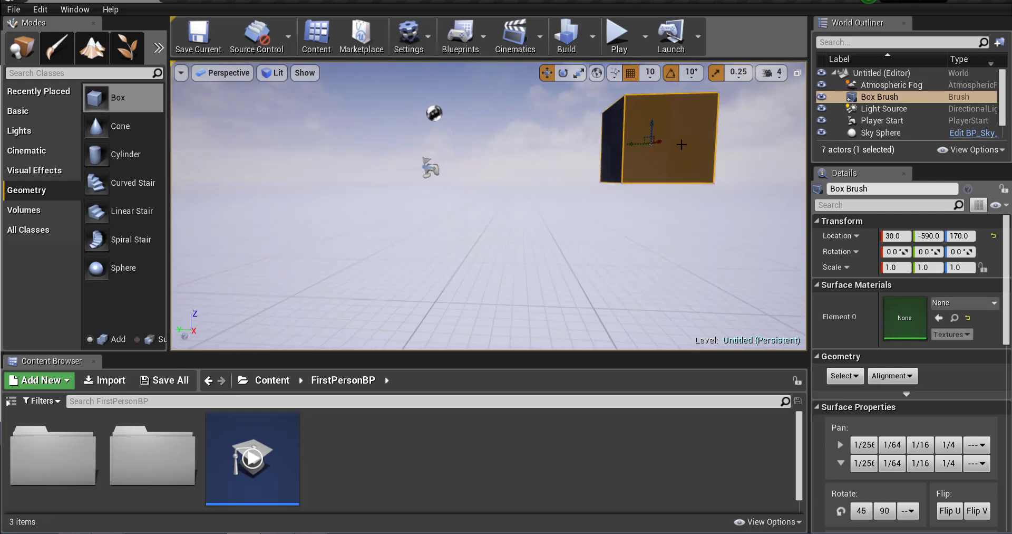
{"action": "mouse_move", "coordinate": [562, 153]}
{"action": "left_mouse_down"}
{"action": "mouse_move", "coordinate": [498, 139]}
{"action": "mouse_move", "coordinate": [505, 129]}
{"action": "mouse_move", "coordinate": [509, 221]}
{"action": "left_mouse_up"}
{"action": "mouse_move", "coordinate": [579, 219]}
{"action": "right_mouse_down"}
{"action": "mouse_move", "coordinate": [601, 219]}
{"action": "mouse_move", "coordinate": [559, 216]}
{"action": "mouse_move", "coordinate": [506, 153]}
{"action": "mouse_move", "coordinate": [443, 227]}
{"action": "mouse_move", "coordinate": [454, 248]}
{"action": "mouse_move", "coordinate": [433, 234]}
{"action": "mouse_move", "coordinate": [534, 219]}
{"action": "right_mouse_up"}
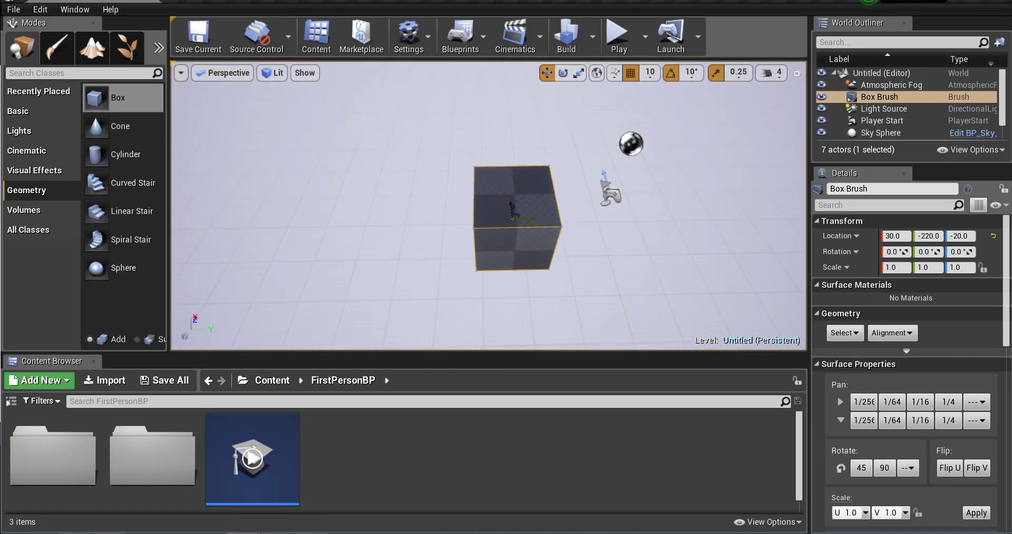
{"action": "left_click_drag", "start_coordinate": [588, 224], "coordinate": [640, 226]}
{"action": "mouse_move", "coordinate": [611, 248]}
{"action": "right_mouse_down"}
{"action": "mouse_move", "coordinate": [662, 245]}
{"action": "mouse_move", "coordinate": [554, 221]}
{"action": "right_mouse_up"}
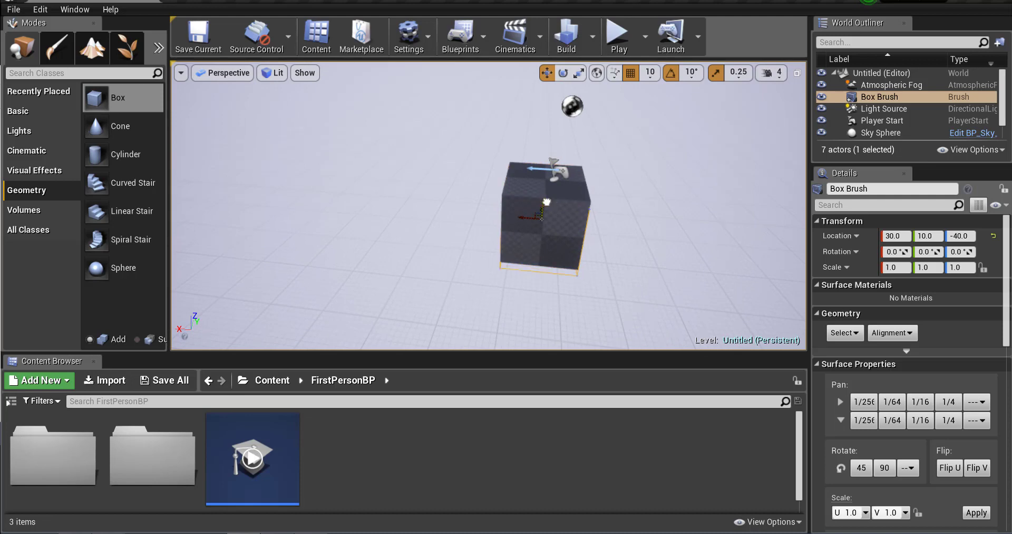
{"action": "left_click_drag", "start_coordinate": [546, 202], "coordinate": [531, 221]}
{"action": "right_click_drag", "start_coordinate": [531, 221], "coordinate": [548, 206]}
{"action": "key", "text": "s"}
{"action": "key", "text": "d"}
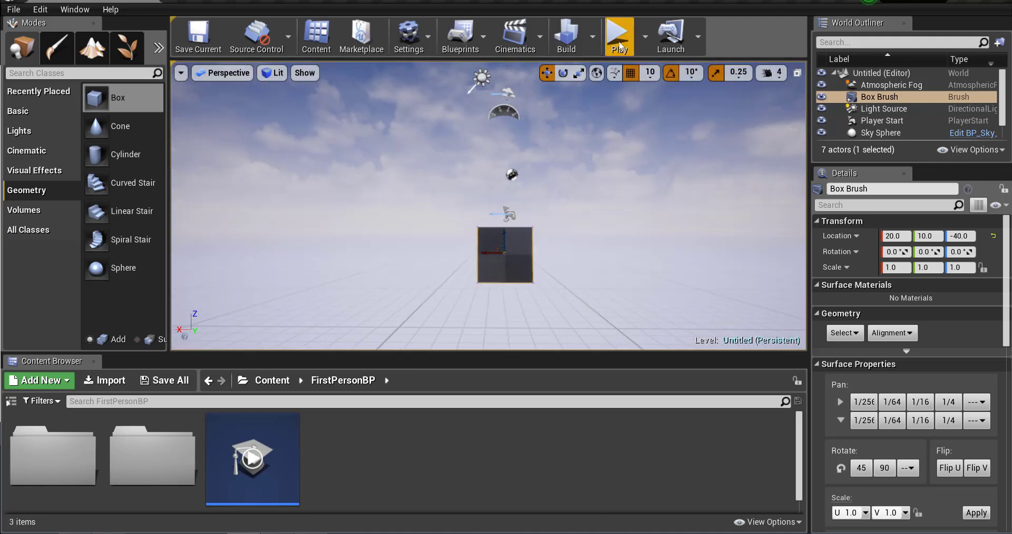
Play-test the level by walking and shooting on the box and dropping off its edge, and end the play session.
{"action": "left_click", "coordinate": [619, 45]}
{"action": "left_click", "coordinate": [515, 283]}
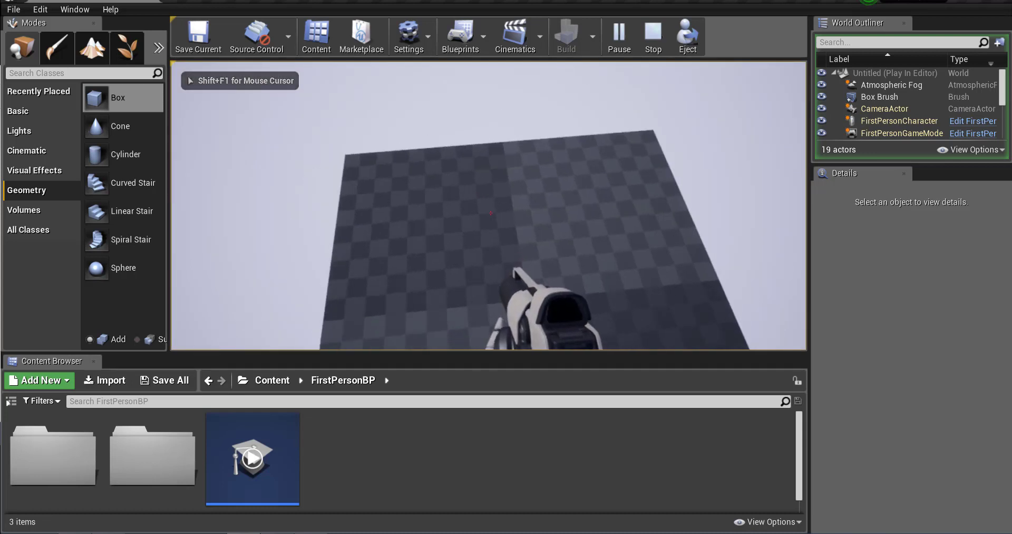
{"action": "key", "text": "s"}
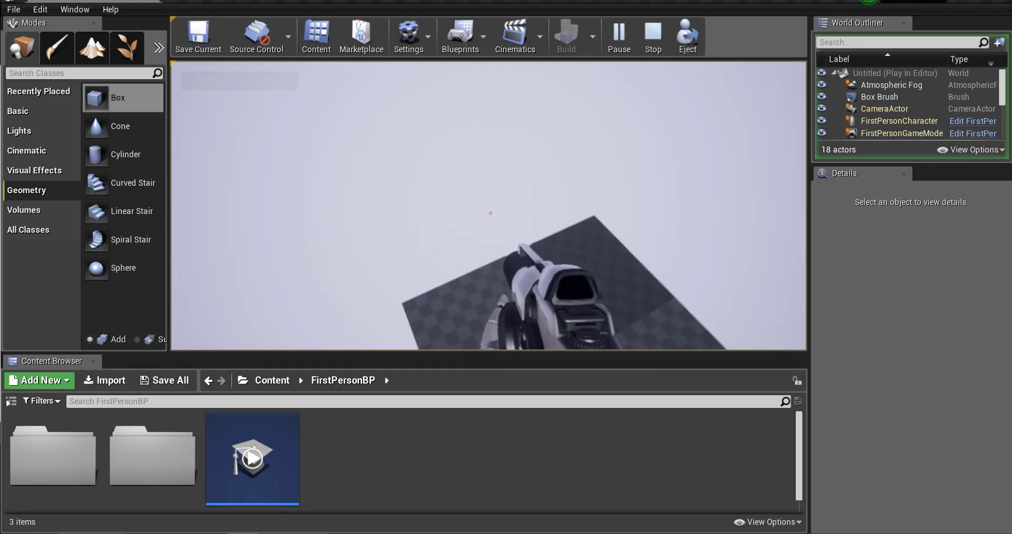
{"action": "key", "text": "w"}
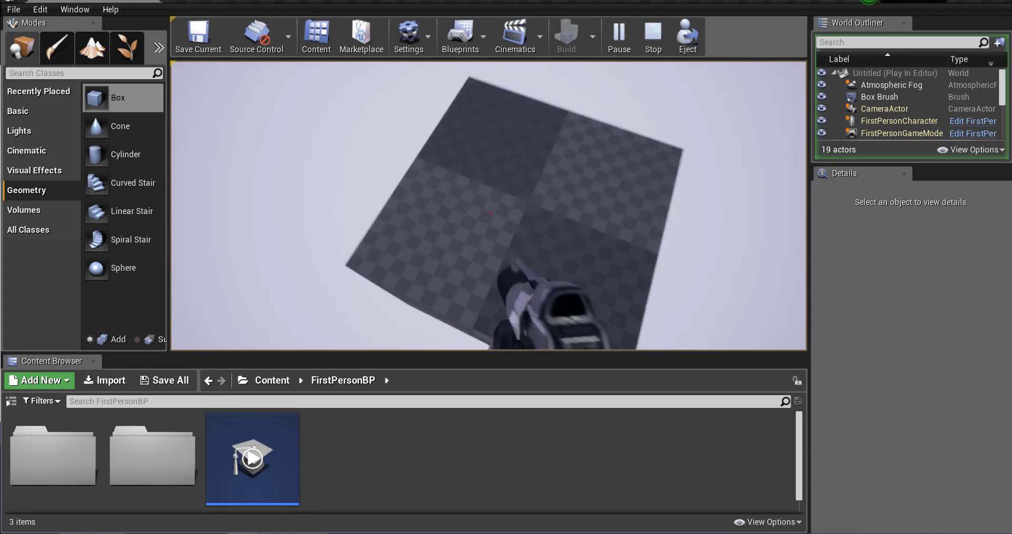
{"action": "left_click", "coordinate": [491, 213]}
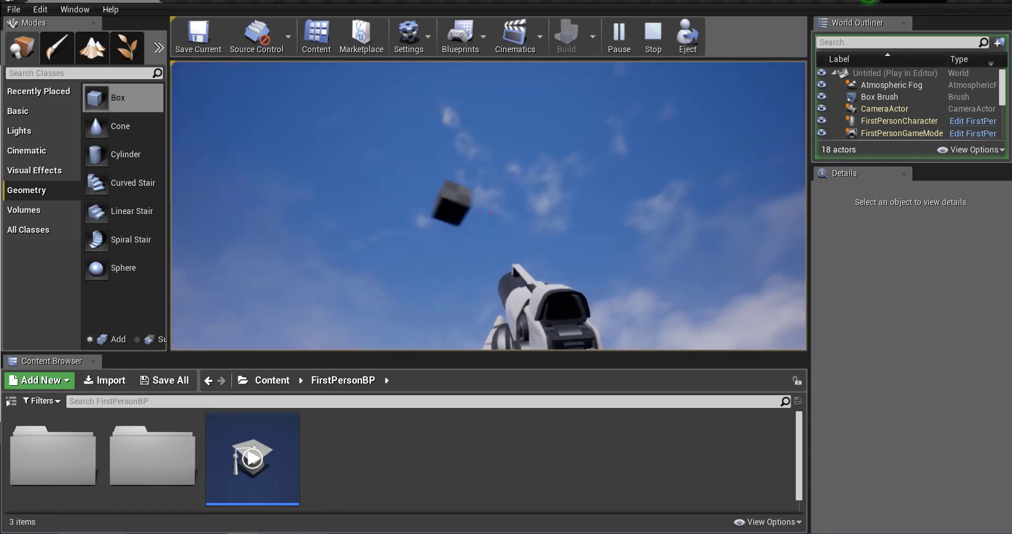
{"action": "key", "text": "Escape"}
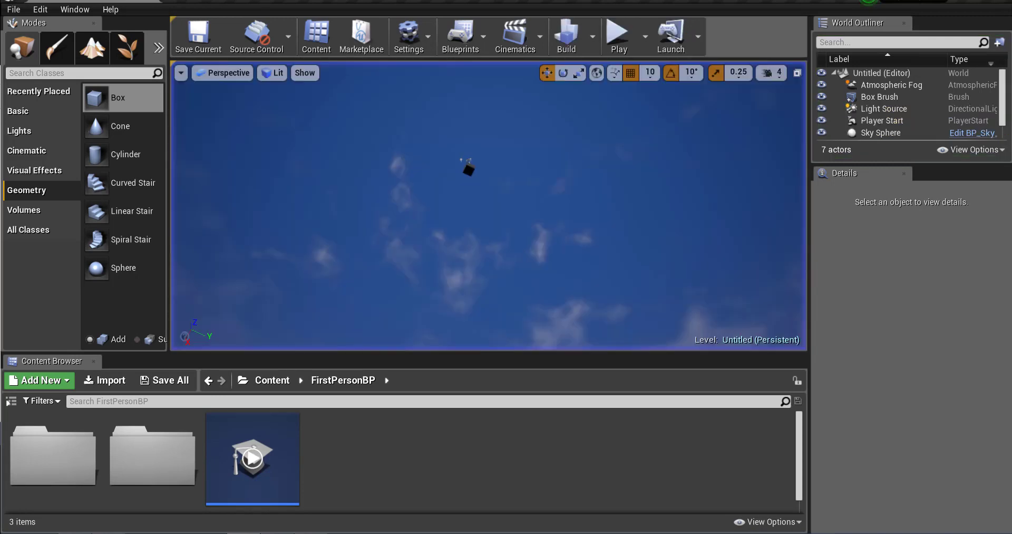